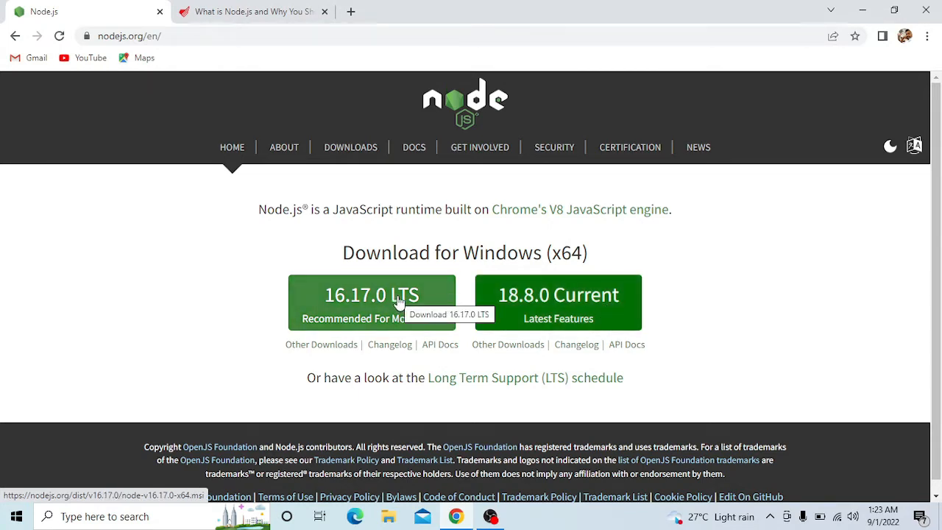
# - Review the Long Term Support (LTS) schedule, return to the Node.js home page and download the 16.17.0 LTS installer for Windows
pyautogui.click(490, 379)
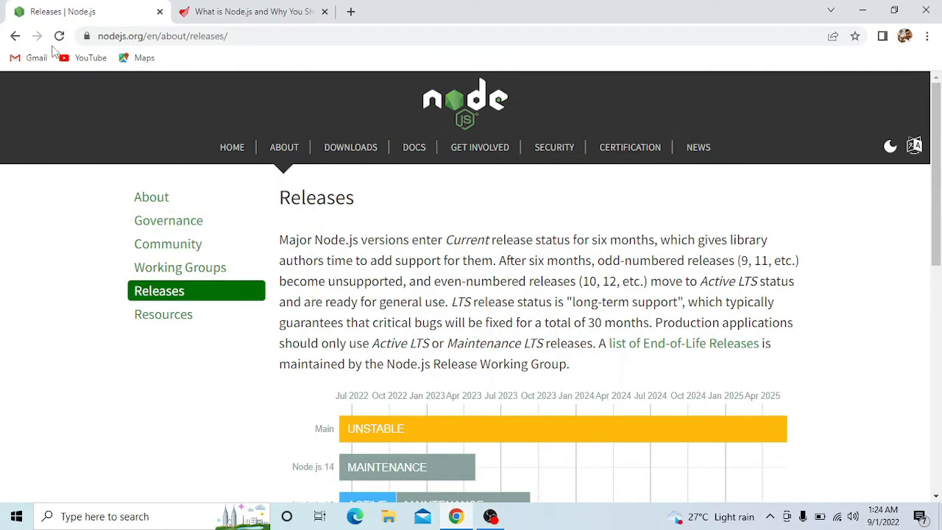
pyautogui.click(12, 37)
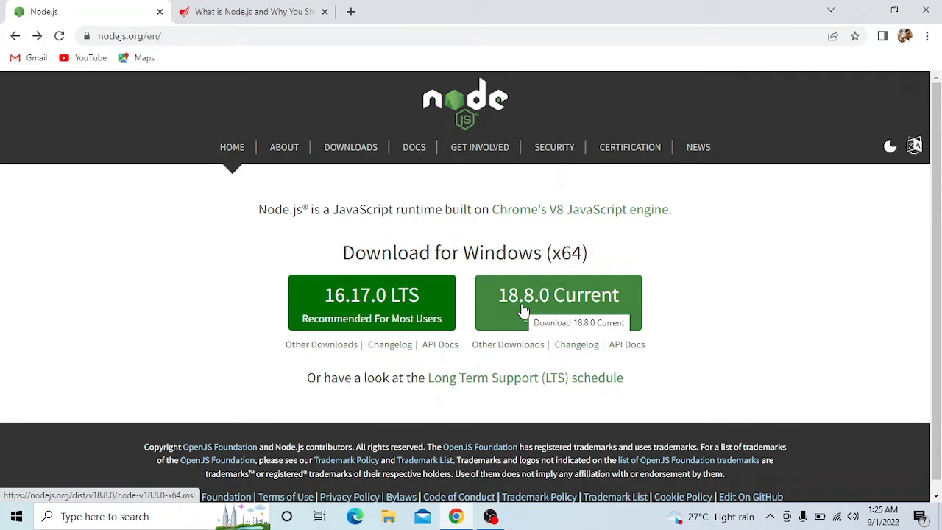
pyautogui.click(399, 300)
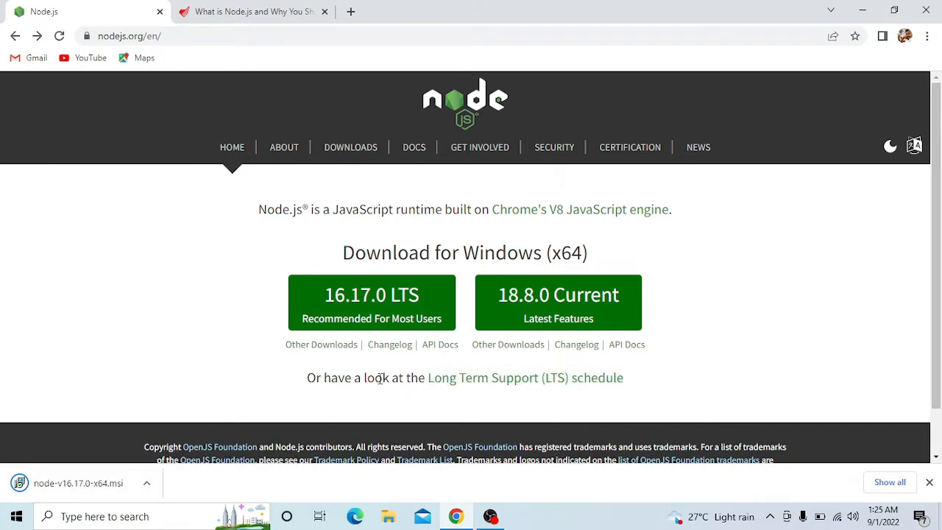
# - Open the Previous Releases list from the other download options and browse the older Node.js versions through page 9
pyautogui.click(305, 348)
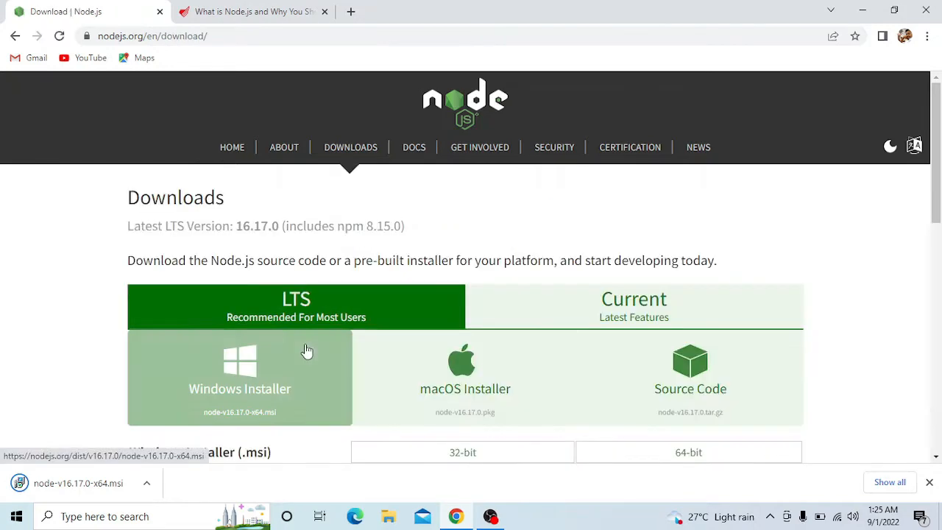
pyautogui.moveTo(939, 190); pyautogui.dragTo(939, 389)
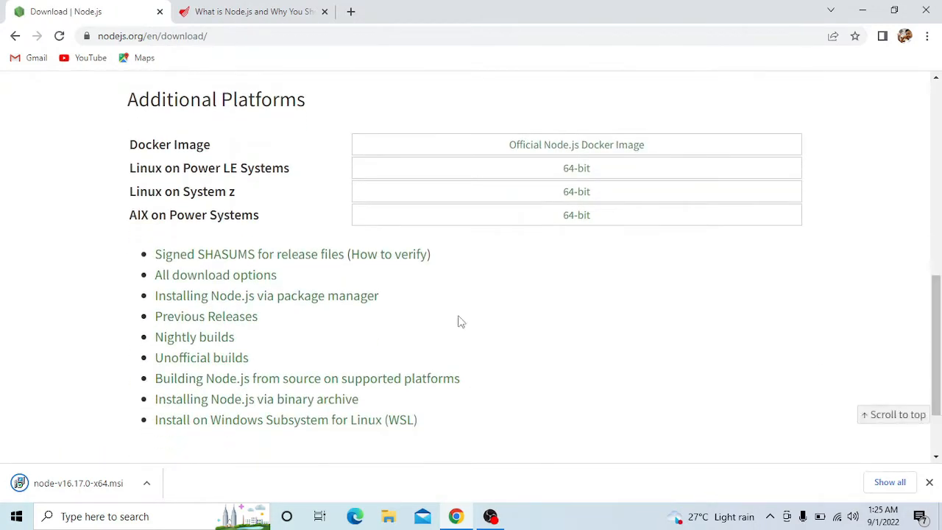
pyautogui.click(209, 323)
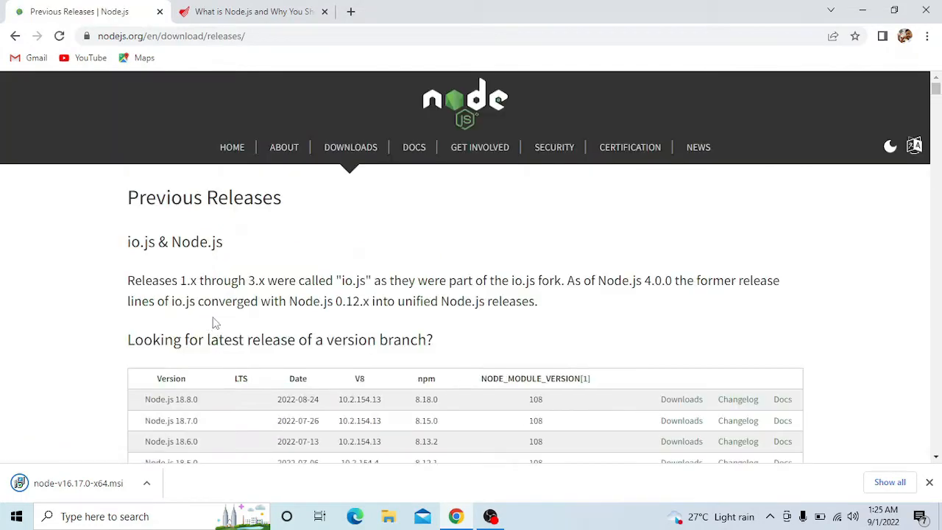
pyautogui.moveTo(939, 225); pyautogui.dragTo(939, 321)
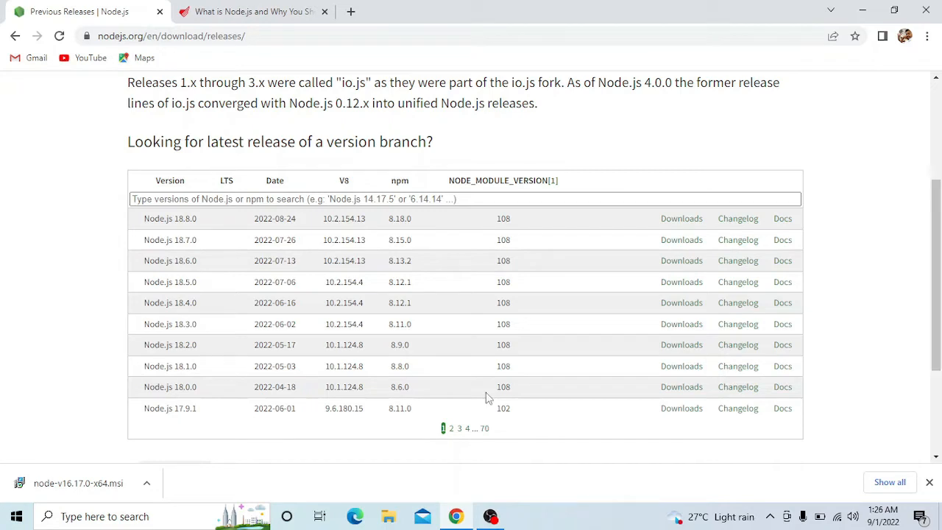
pyautogui.click(450, 429)
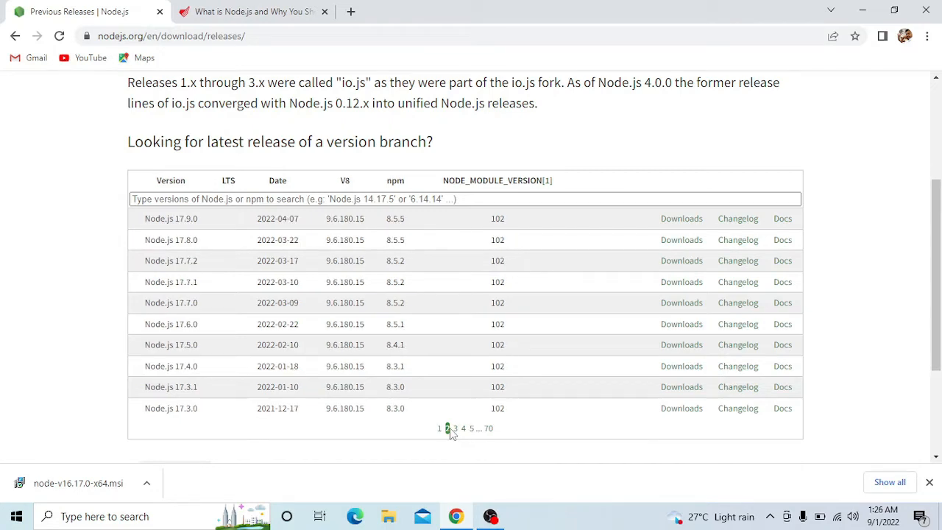
pyautogui.click(454, 430)
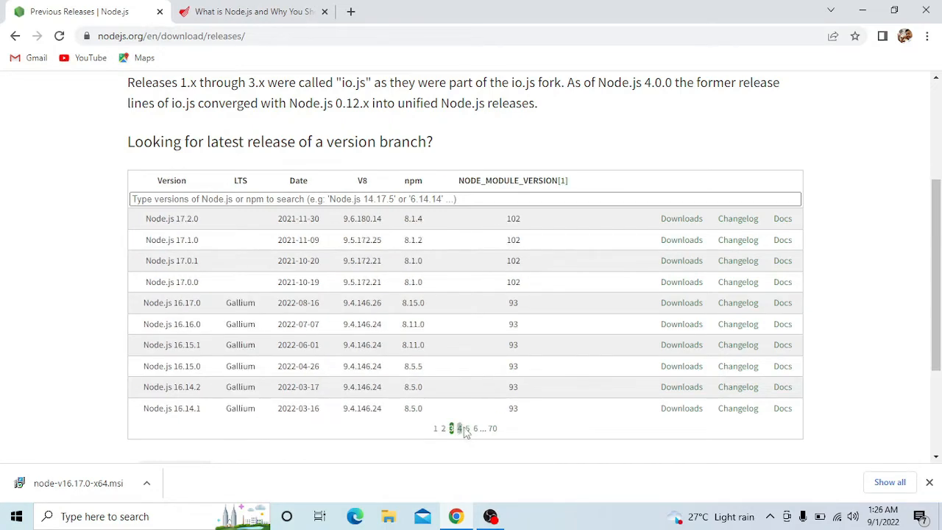
pyautogui.click(460, 432)
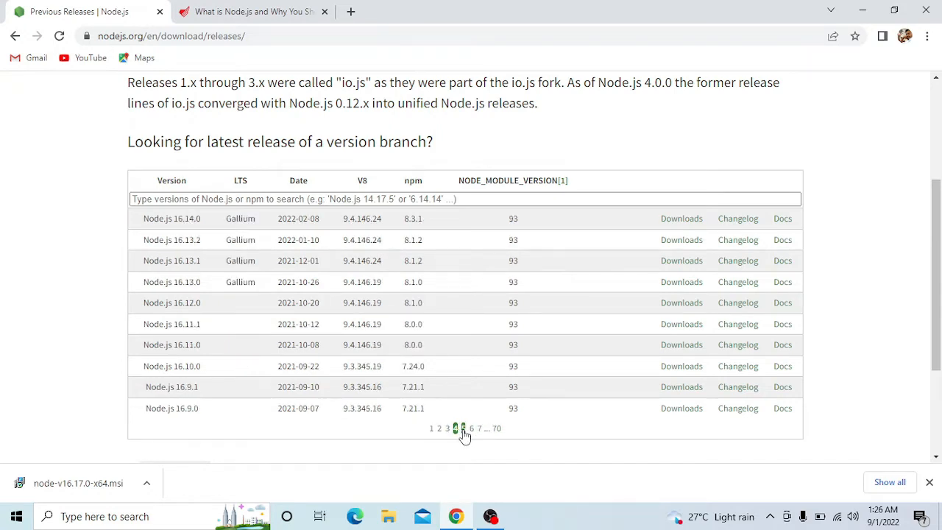
pyautogui.click(463, 432)
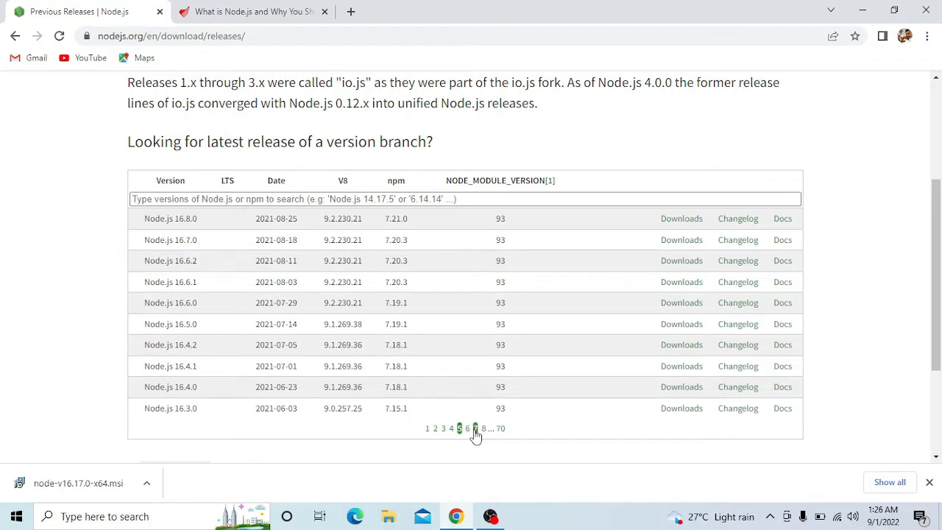
pyautogui.click(467, 432)
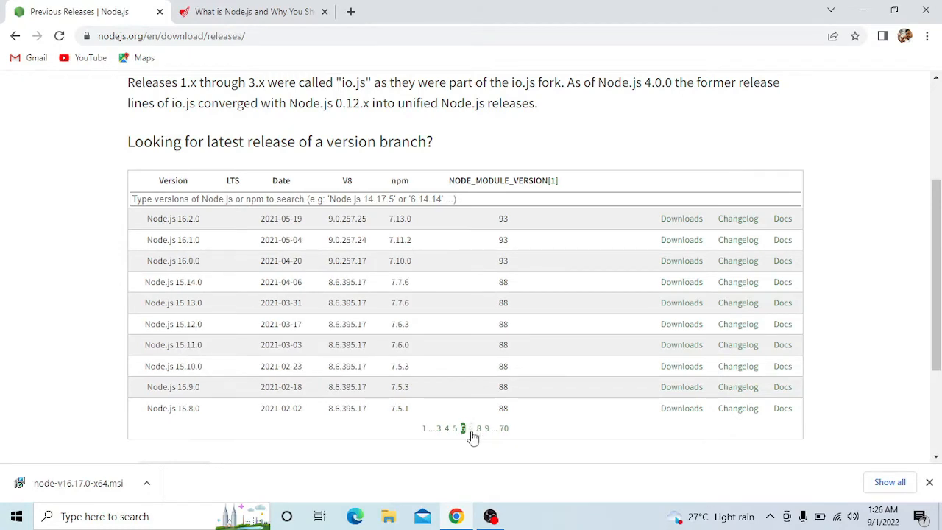
pyautogui.click(469, 431)
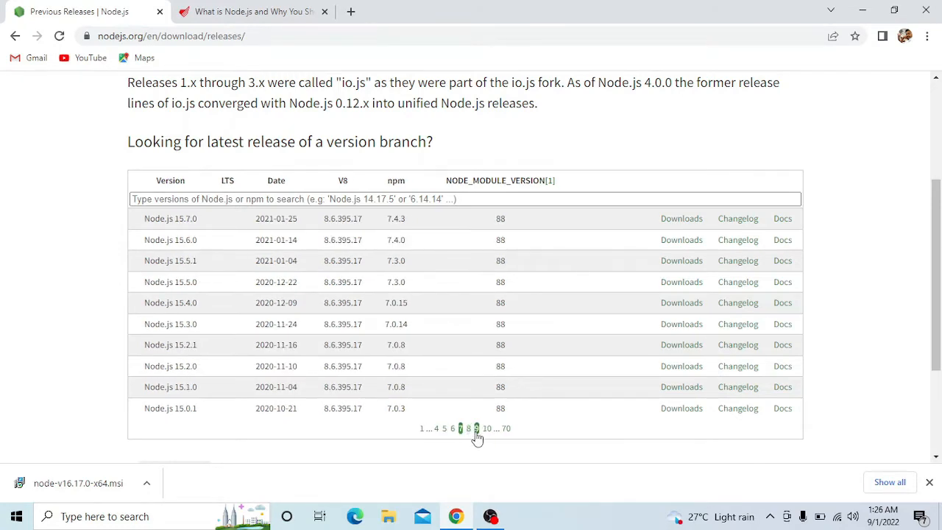
pyautogui.click(473, 436)
pyautogui.click(475, 436)
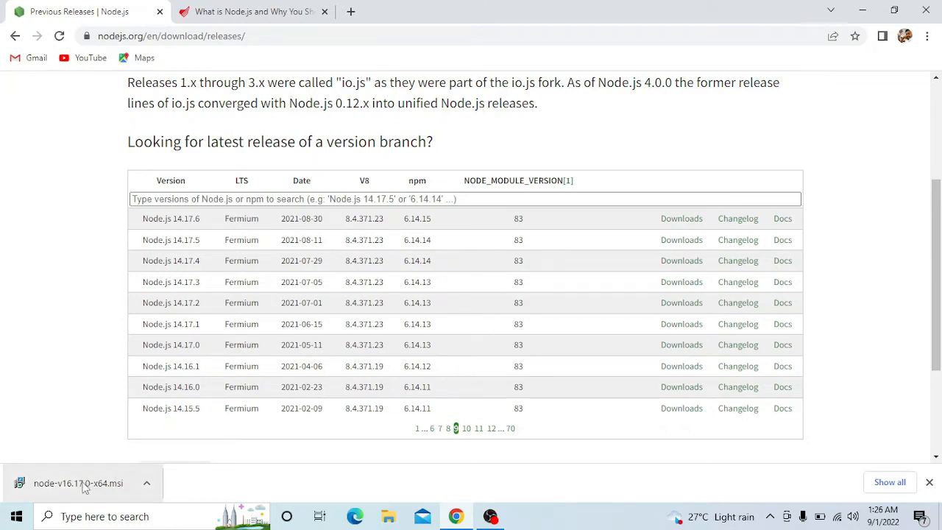
# - Open the downloaded node-v16.17.0-x64.msi installer and accept the terms of the Node.js license agreement
pyautogui.click(147, 486)
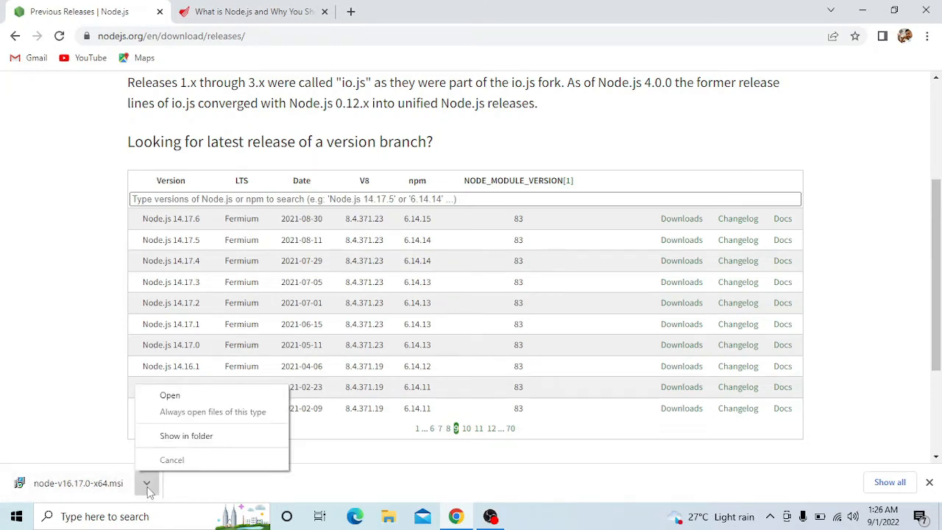
pyautogui.click(181, 396)
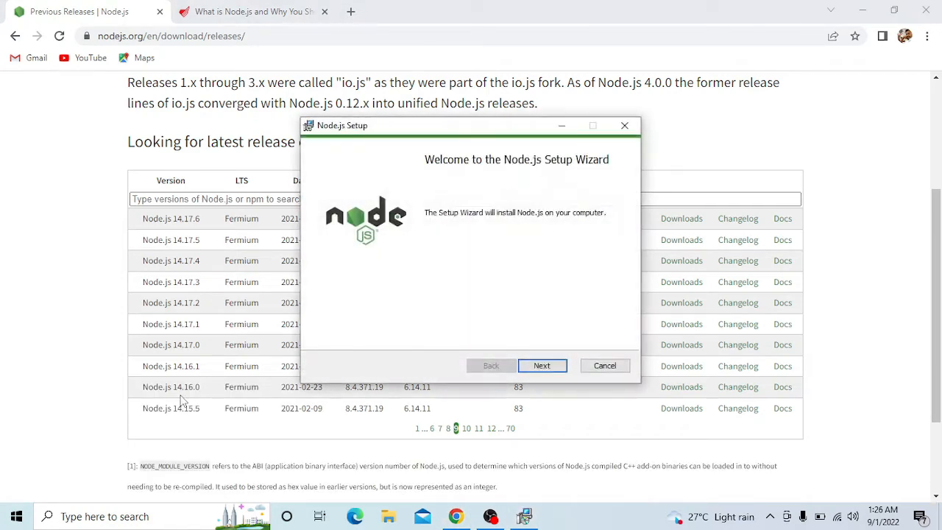
pyautogui.click(541, 368)
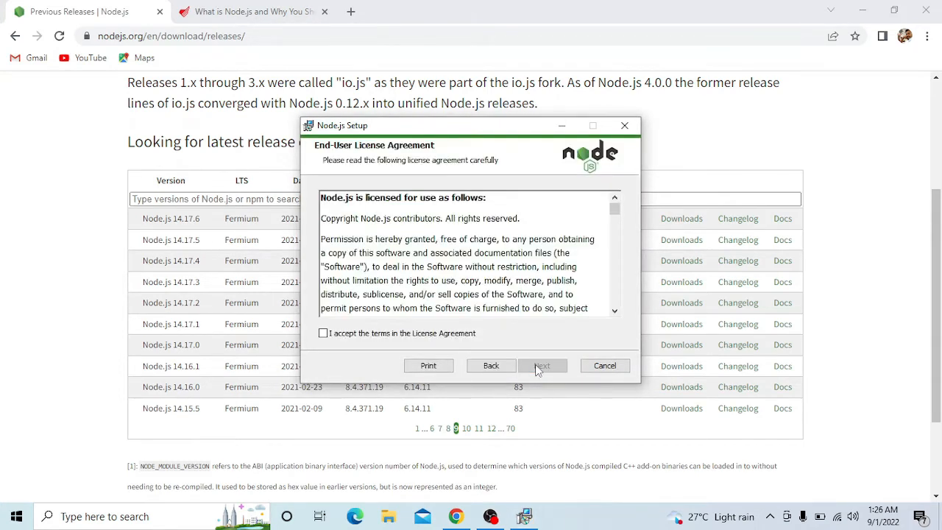
pyautogui.click(325, 334)
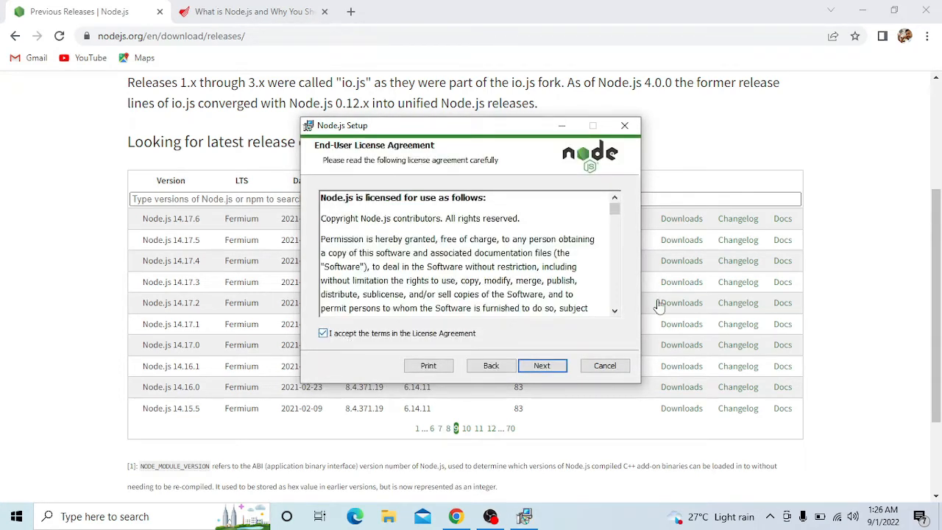
pyautogui.click(541, 365)
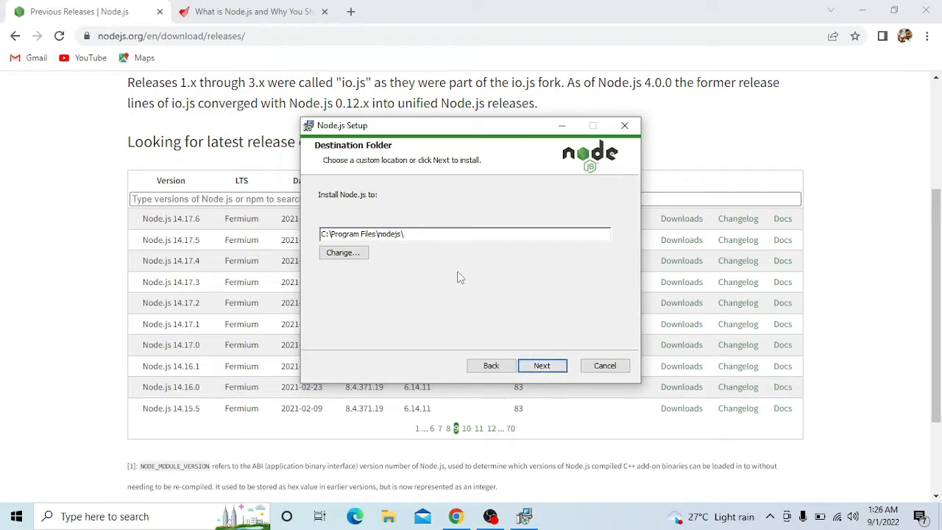
# - Keep the default destination folder and features, and enable automatic installation of the necessary tools for native modules
pyautogui.click(543, 365)
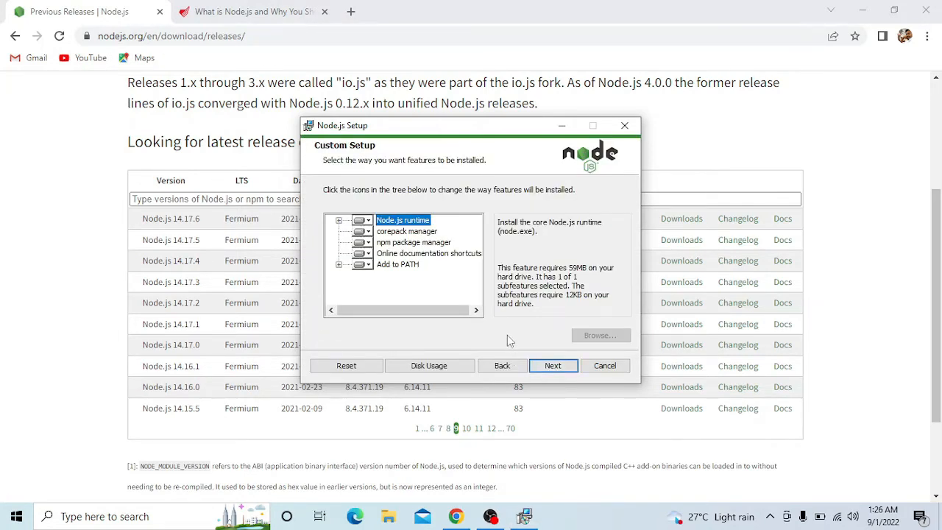
pyautogui.click(560, 371)
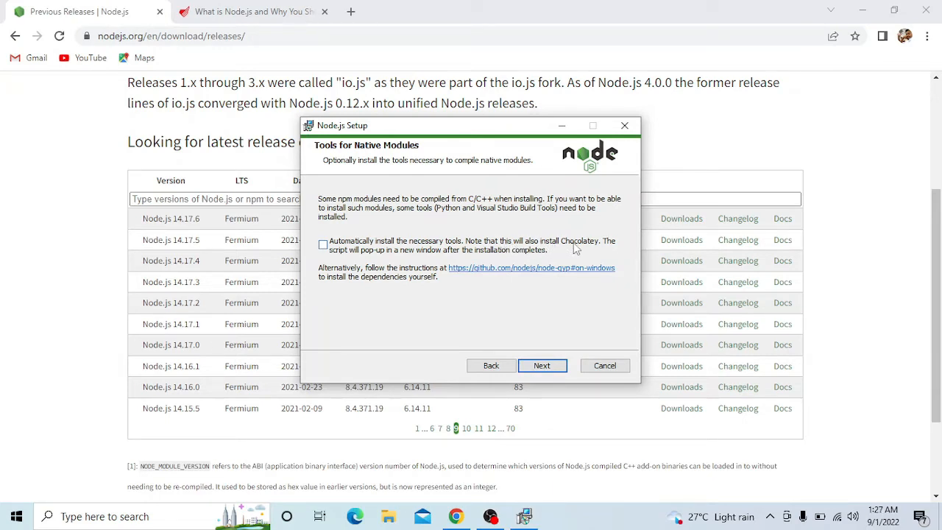
pyautogui.click(324, 245)
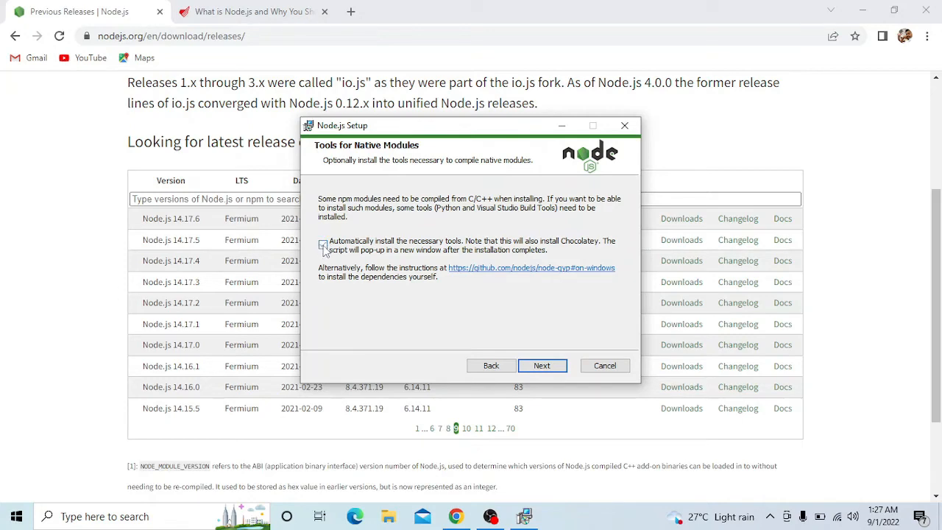
pyautogui.click(543, 368)
# - Install Node.js and finish the setup wizard, closing the additional tools script window without running it
pyautogui.click(544, 368)
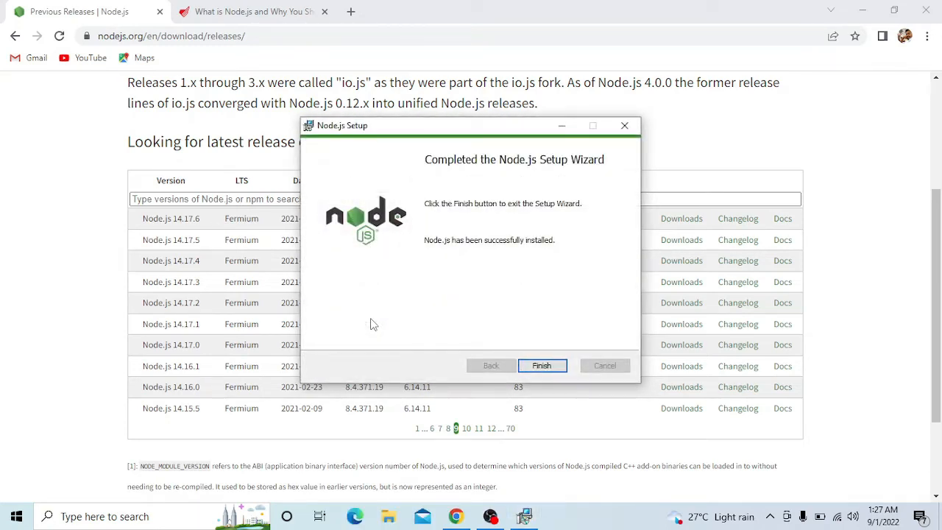
pyautogui.click(548, 366)
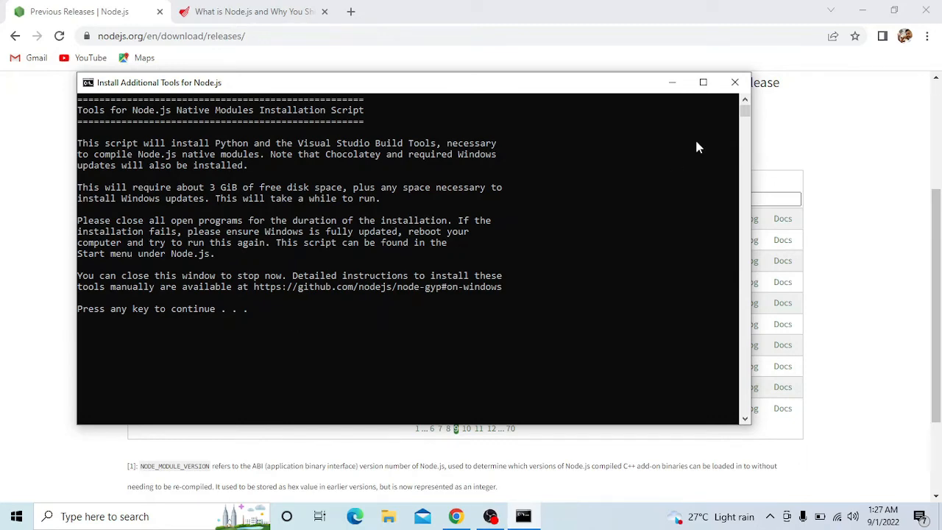
pyautogui.click(736, 83)
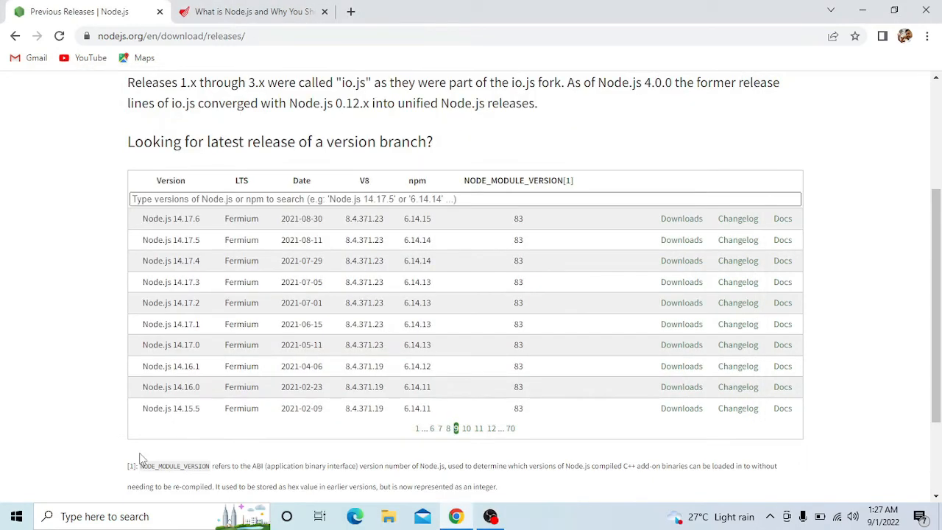
# - Open the Node.js command prompt and check the installed versions with node -v and npm -v
pyautogui.click(17, 516)
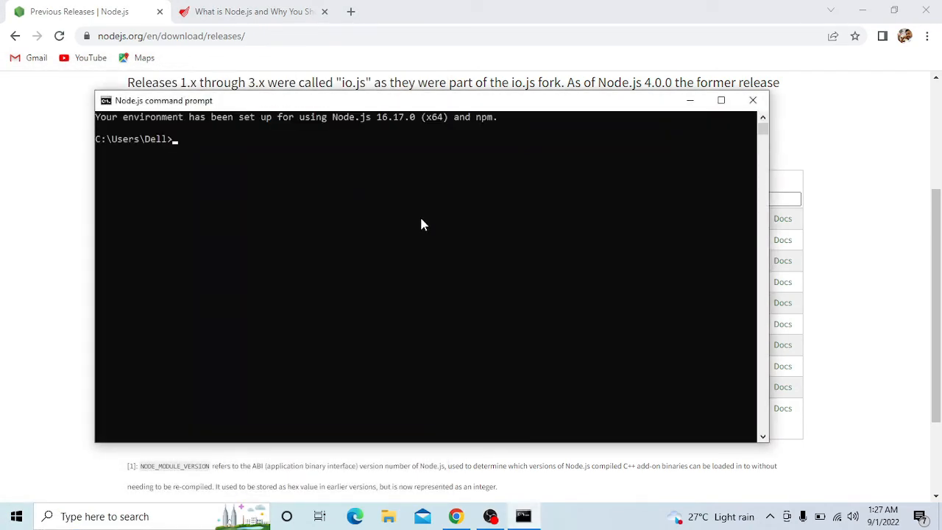
pyautogui.write('node -v')
pyautogui.press('Return')
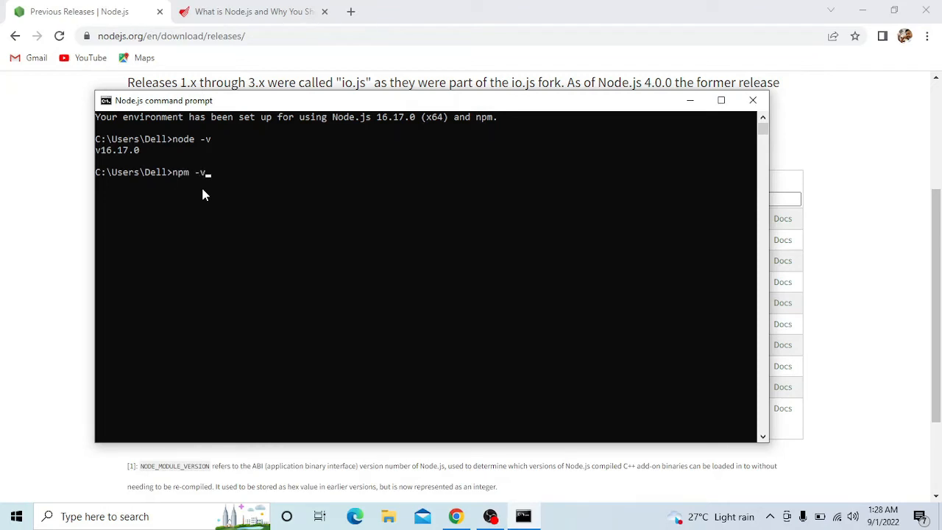
pyautogui.press('Return')
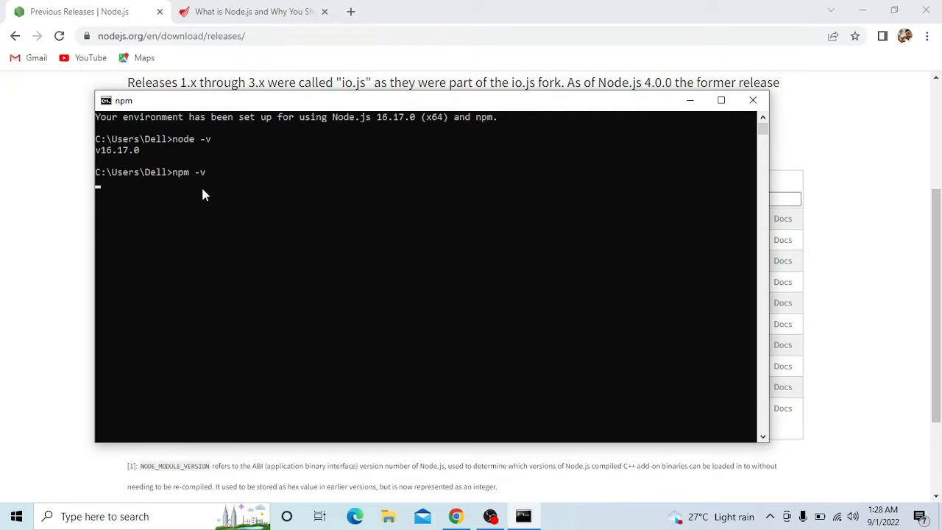